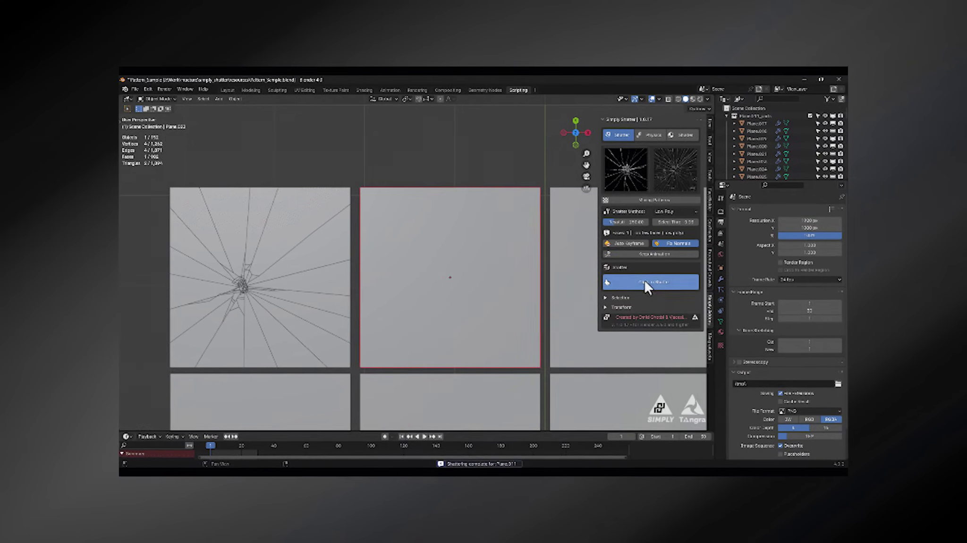
Step: In Simply Shatter's shatter settings, crack the middle plane with a shatter pattern
left_click(625, 128)
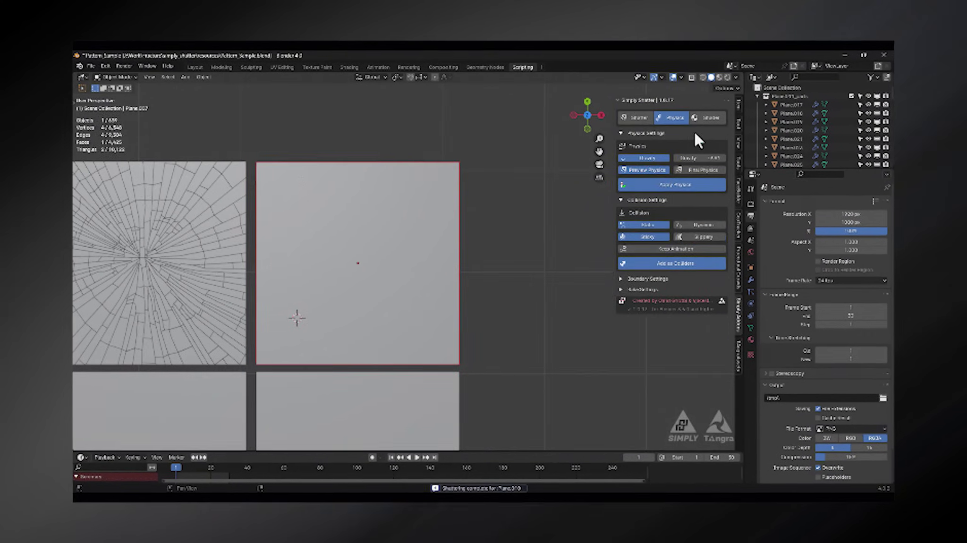
left_click(639, 118)
left_click(375, 265)
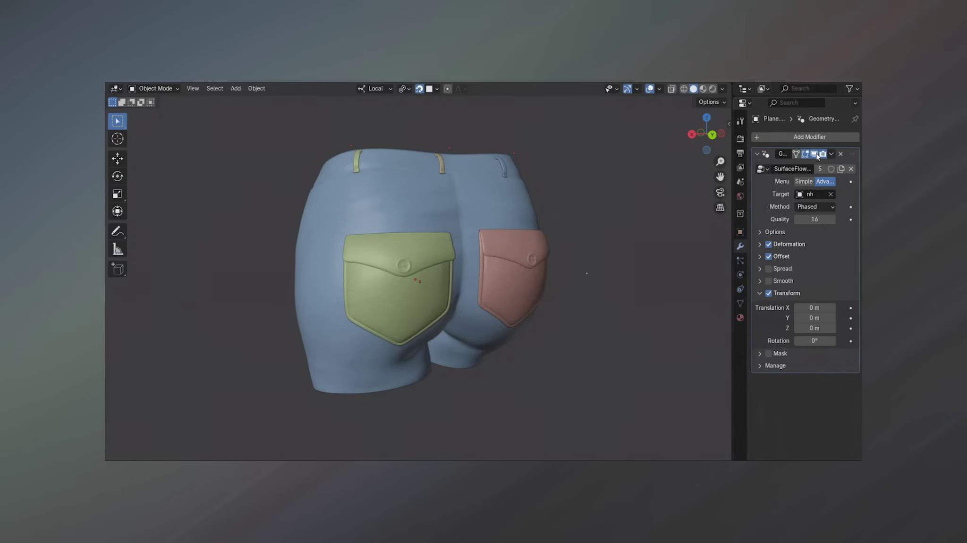
Step: Toggle the Surface Flow conforming off and on, then move the green pocket higher on the jeans
left_click(824, 151)
left_click(825, 151)
left_click(824, 150)
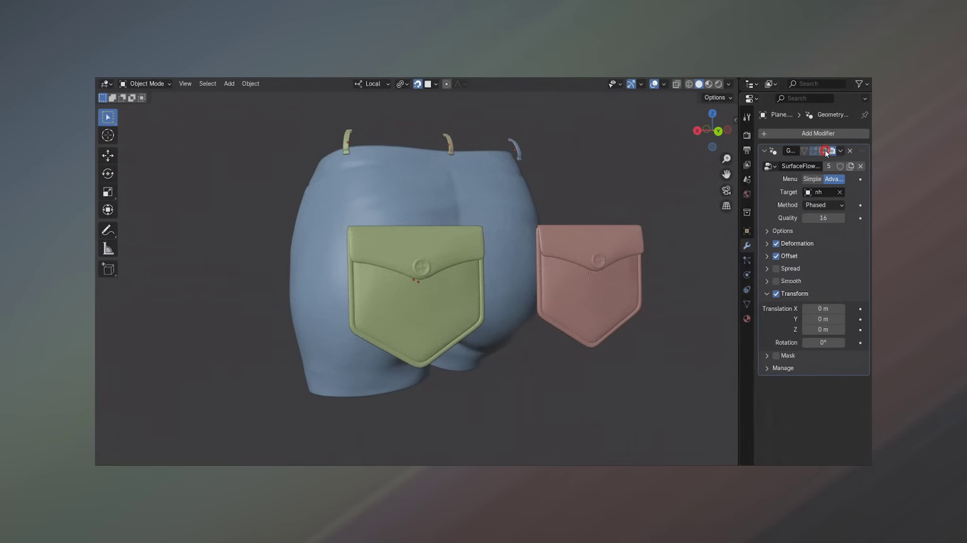
left_click(825, 150)
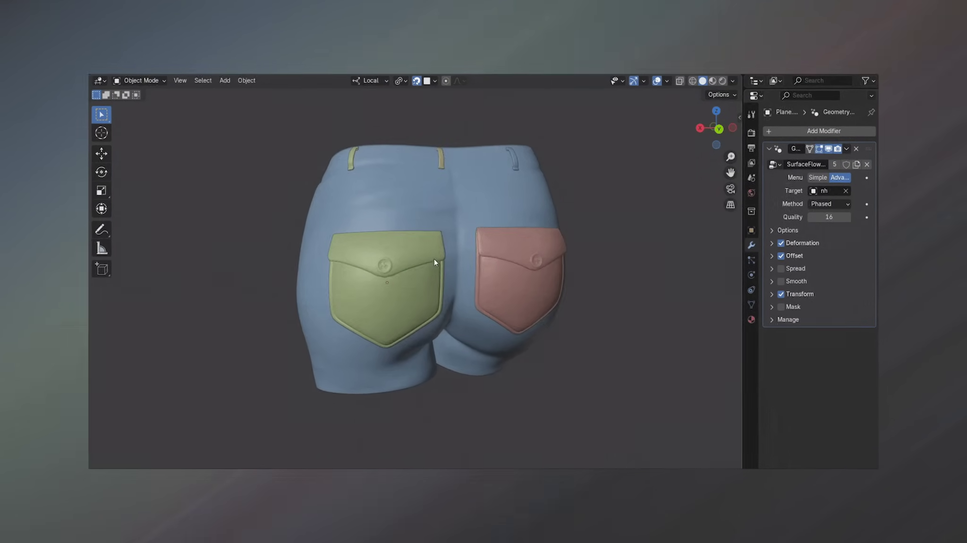
key("g")
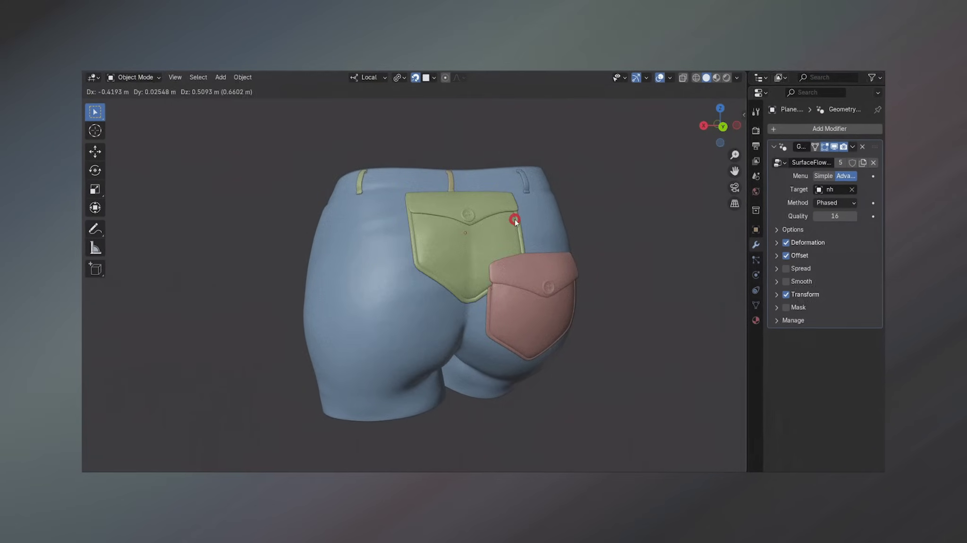
left_click(553, 266)
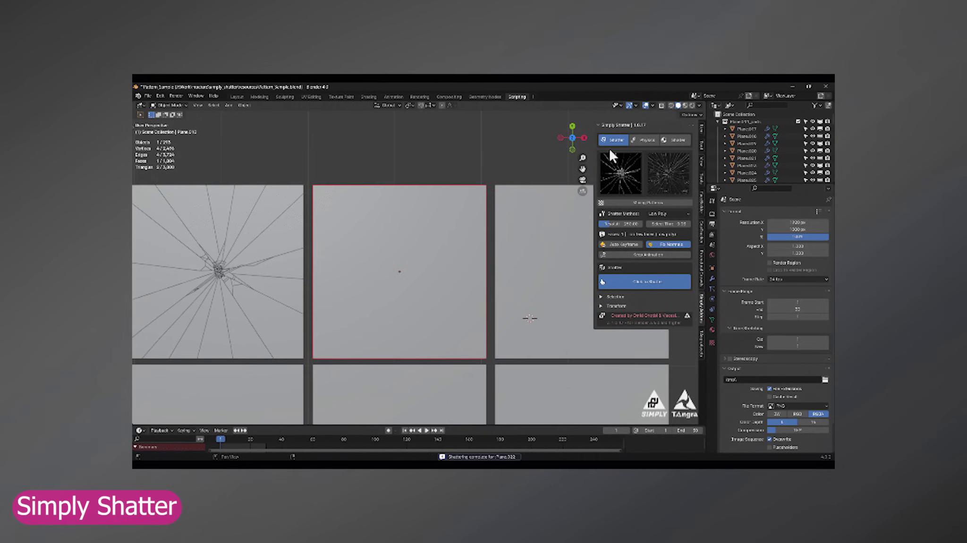
Step: Shatter the middle, next and top-row planes, choosing a crack pattern from the gallery
left_click(612, 281)
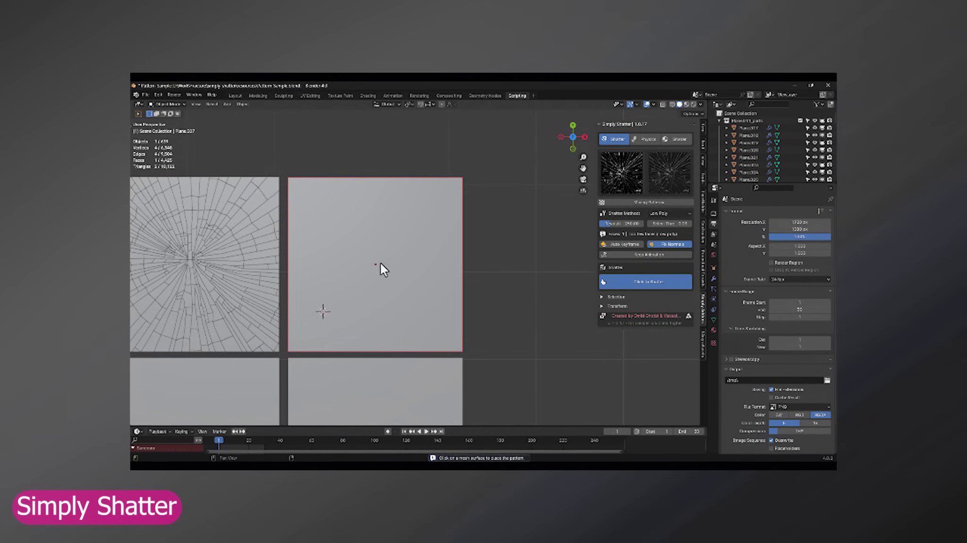
left_click(381, 270)
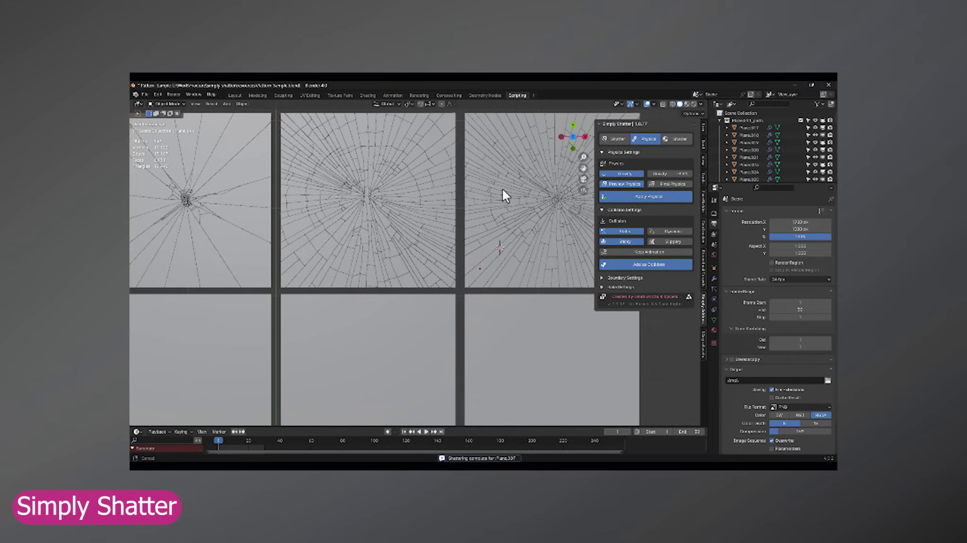
scroll(412, 259, "up", 3)
left_click(622, 172)
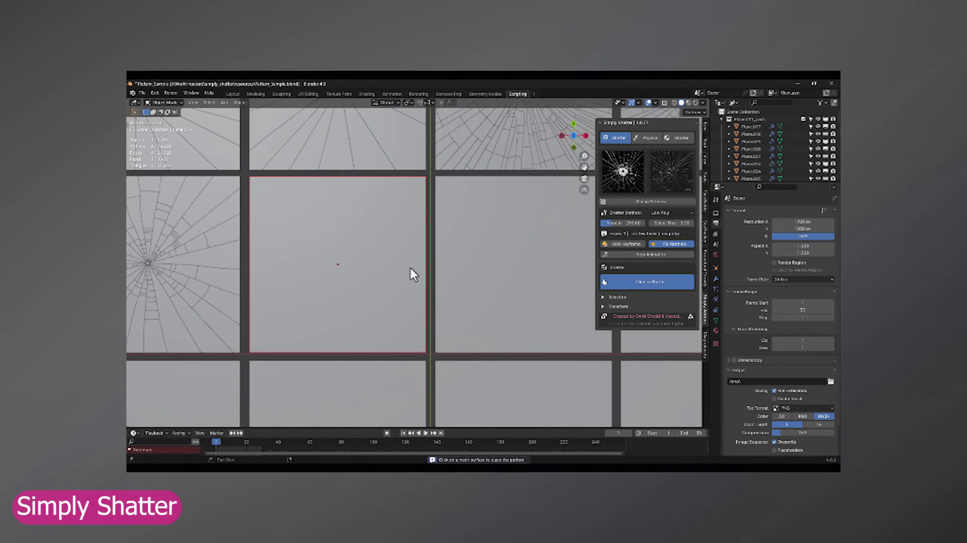
left_click(414, 274)
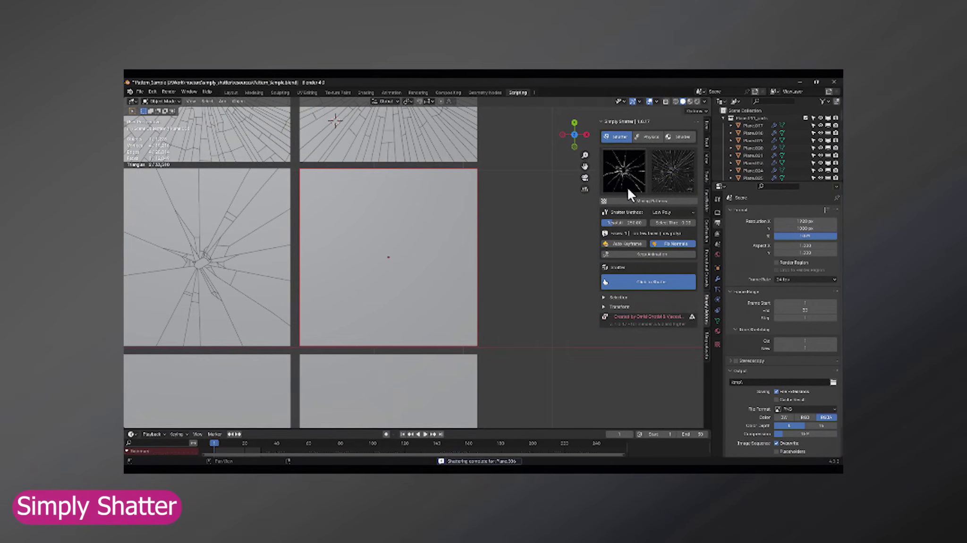
left_click(394, 268)
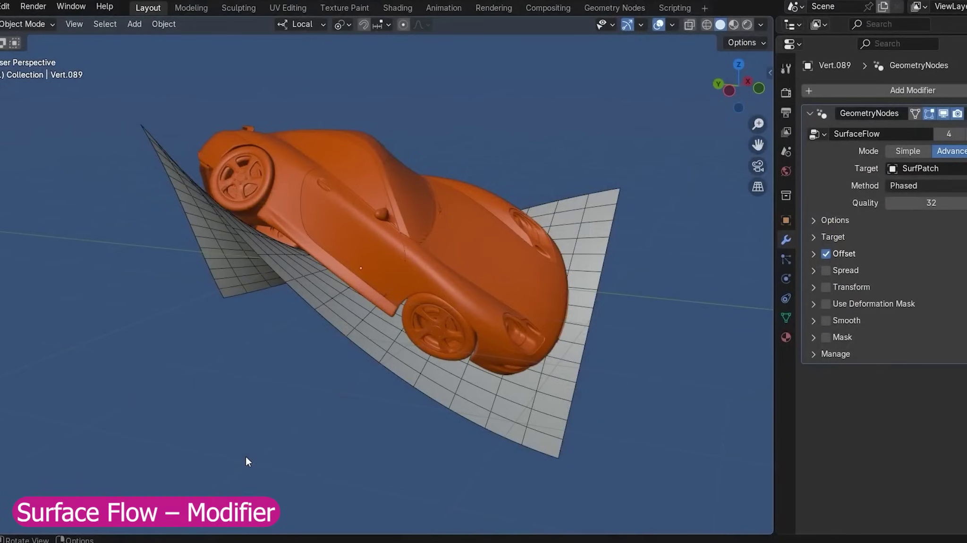
Step: Toggle the pockets' Surface Flow conforming and slide a pocket across the jeans
middle_click_drag(601, 379, 658, 390)
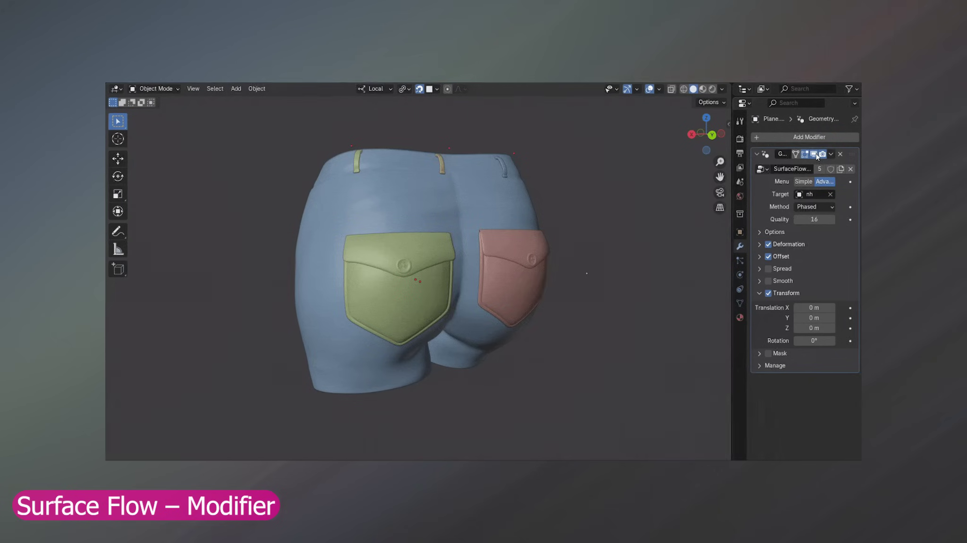
left_click(822, 150)
left_click(822, 151)
left_click(822, 151)
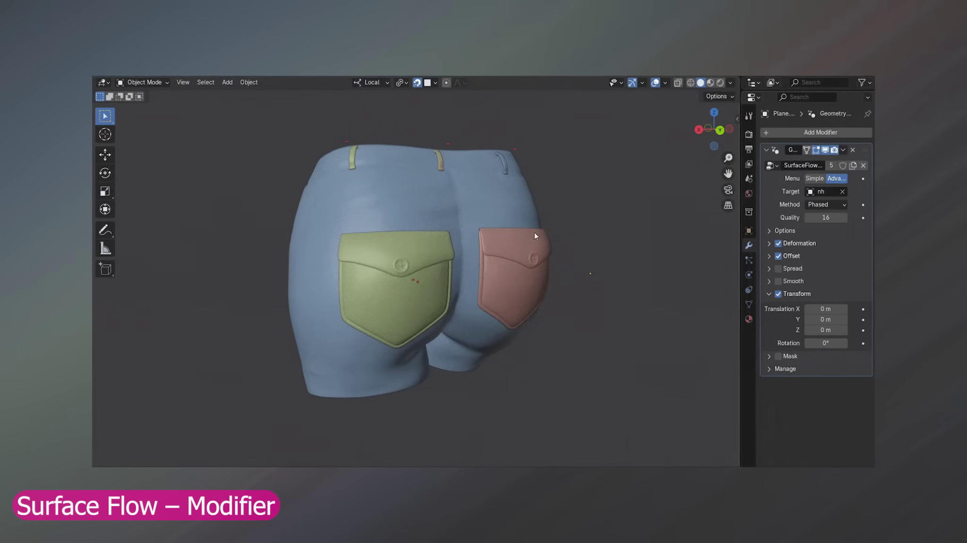
key("g")
left_click(549, 267)
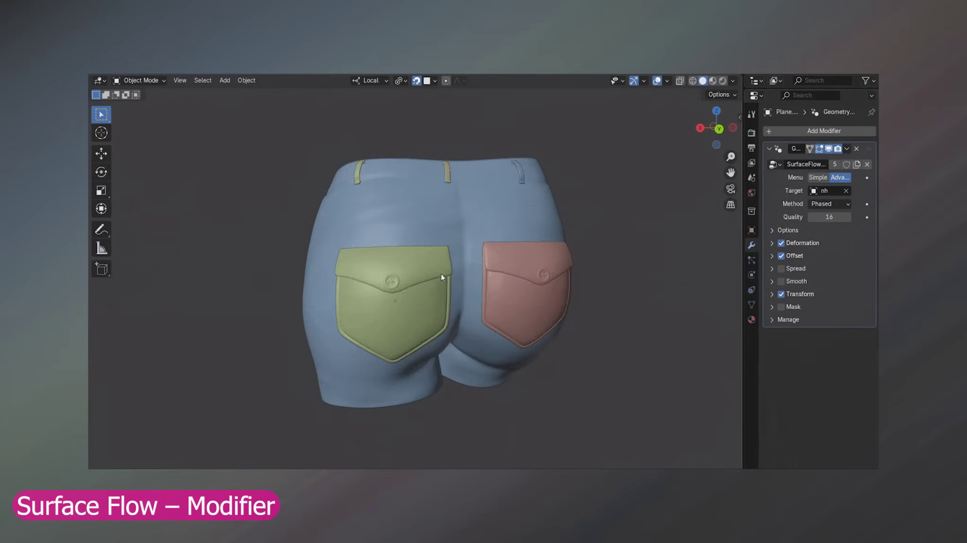
Step: Move the green pocket up-right and the pipe over the cube, then enable Use Deformation Mask
key("g")
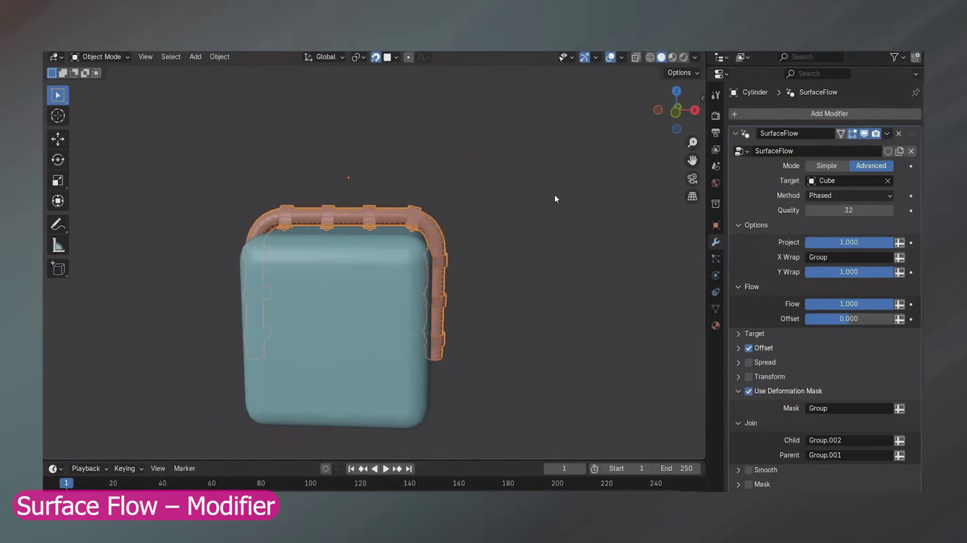
key("g")
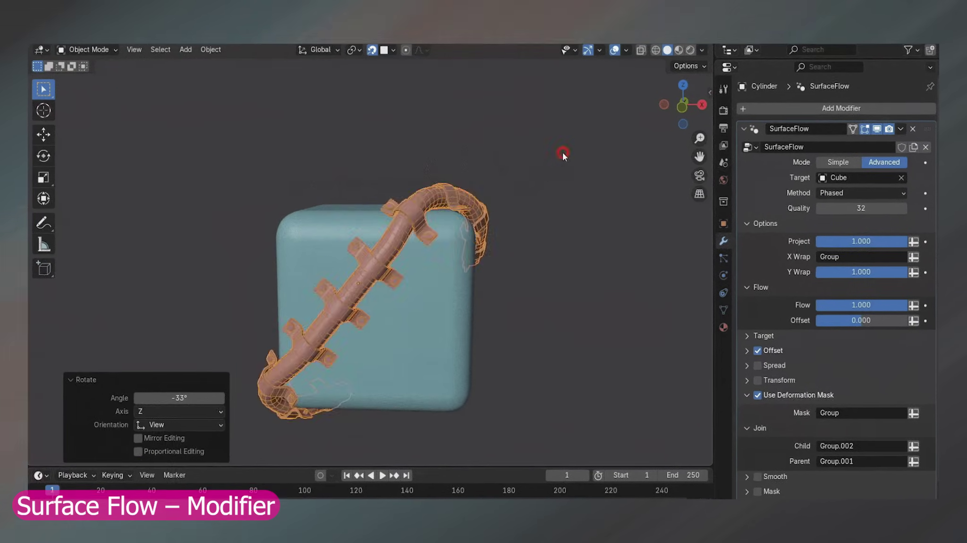
left_click(753, 393)
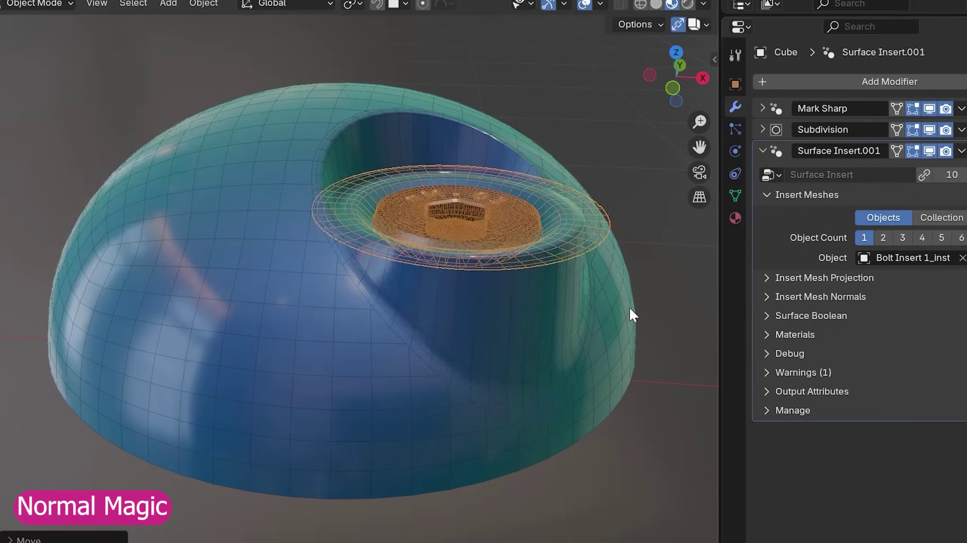
Step: Slide the bolt insert along the dome's Y axis, and make the car door's arch boolean Slice
key("g")
key("y")
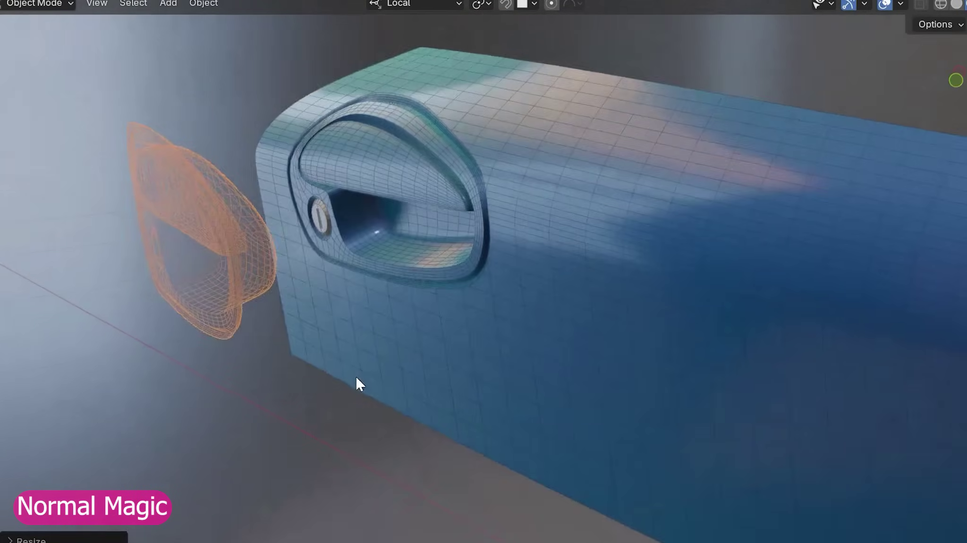
left_click(356, 375)
key("Tab")
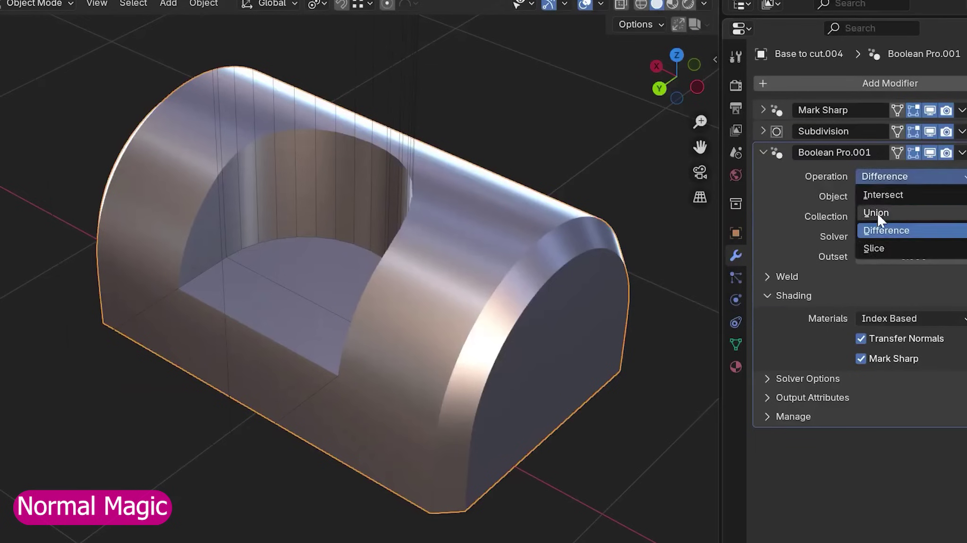
left_click(874, 248)
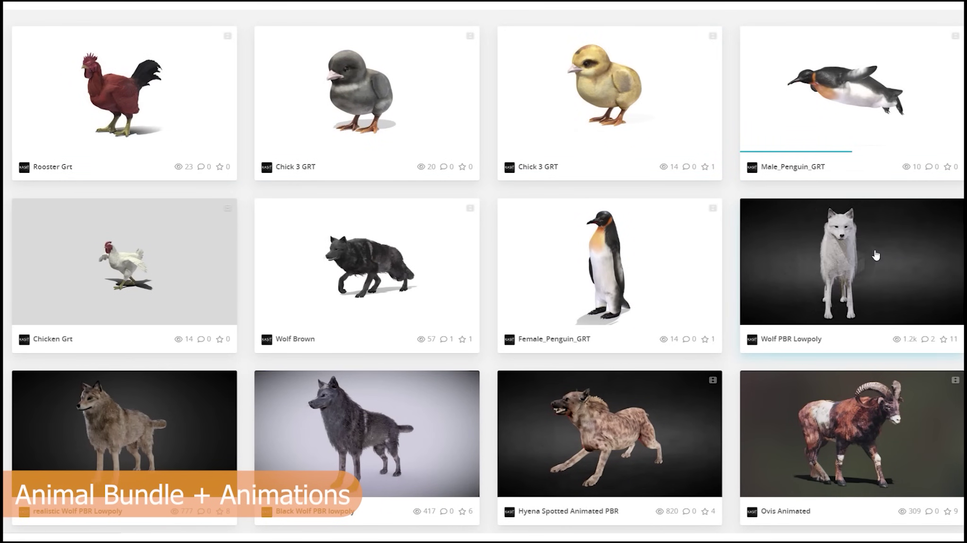
Step: Scroll through the animal bundle's model grid on Sketchfab
scroll(345, 249, "down", 7)
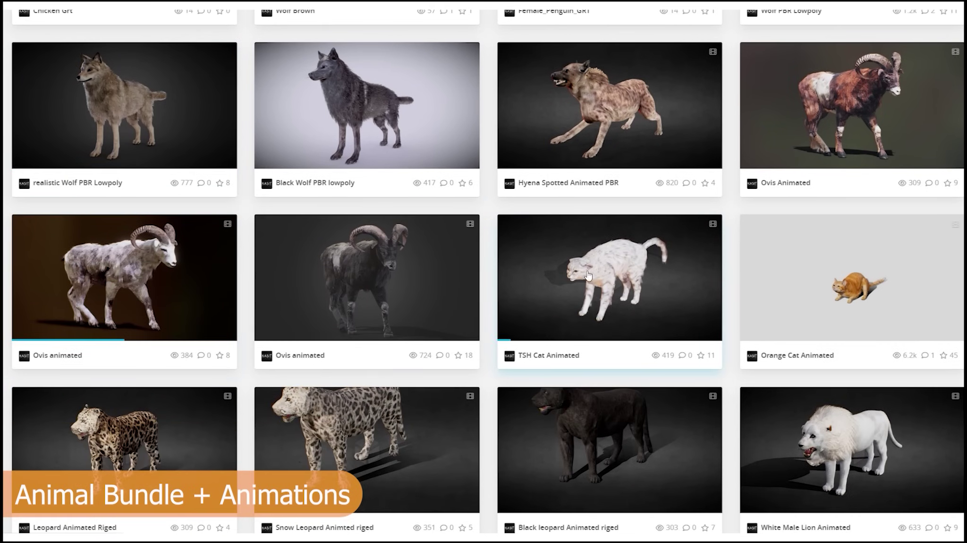
scroll(566, 270, "down", 10)
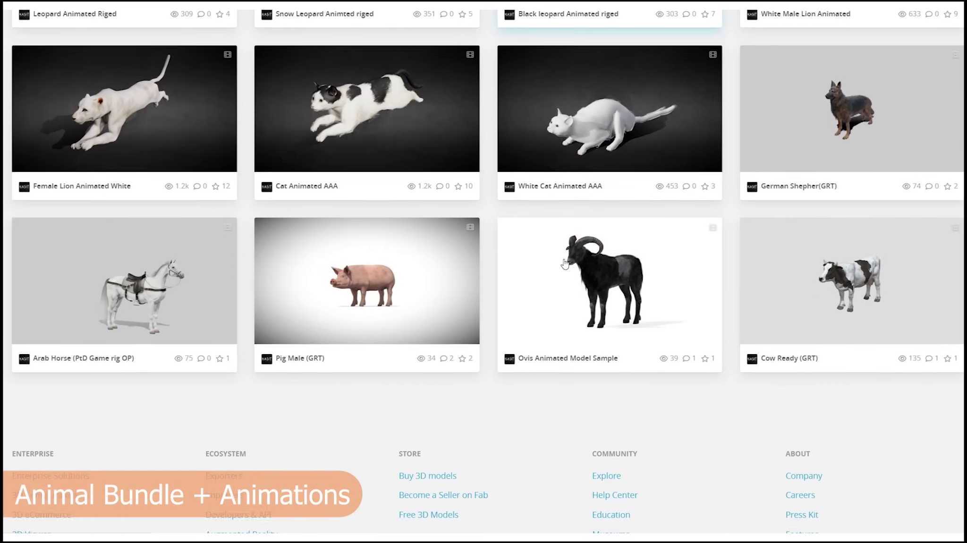
scroll(566, 265, "up", 5)
scroll(565, 265, "down", 1)
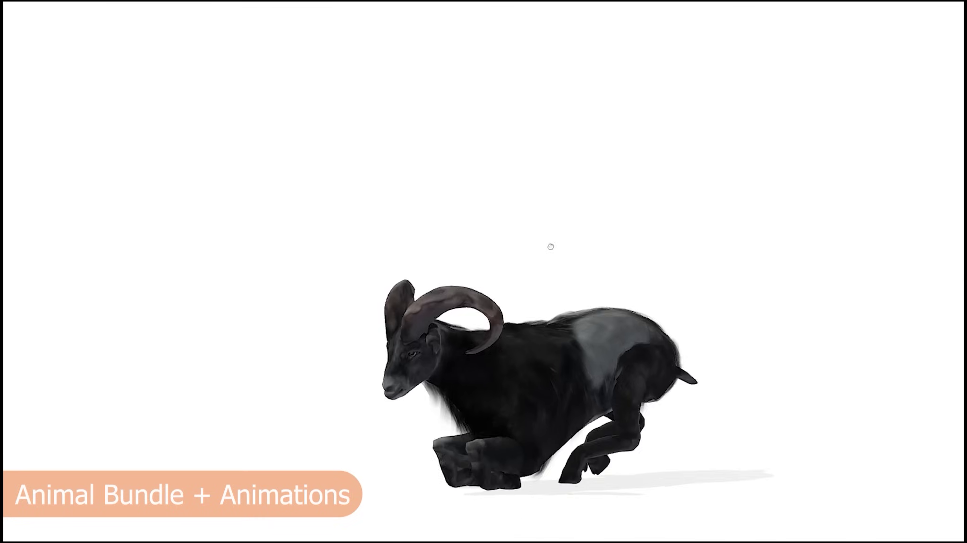